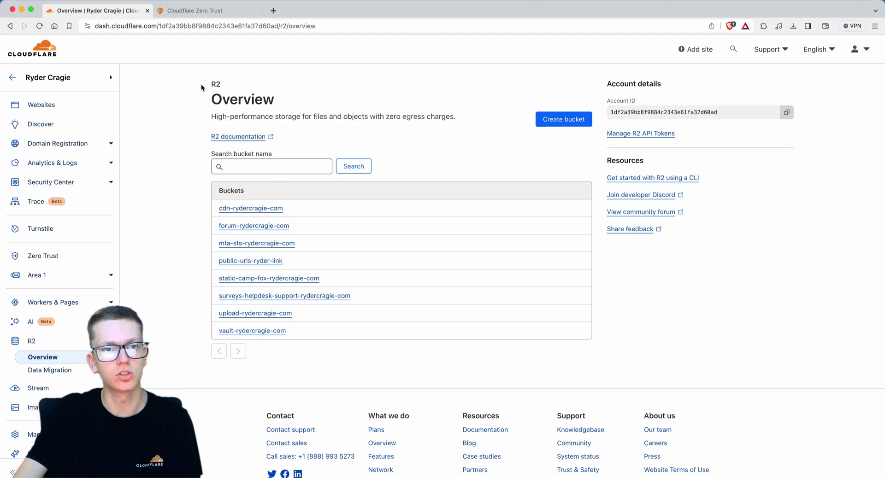
left_click_drag(201, 84, 250, 83)
left_click(250, 82)
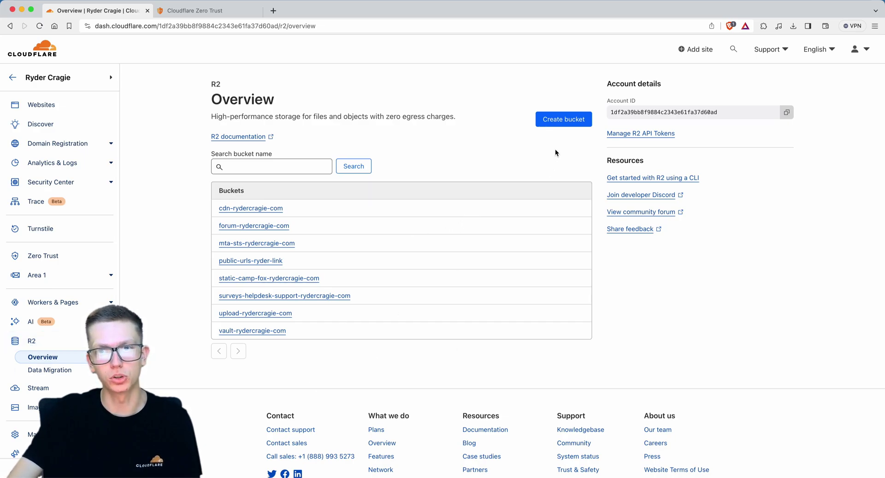
- Create a new R2 bucket named locked-files-rydercragie-com
left_click(572, 121)
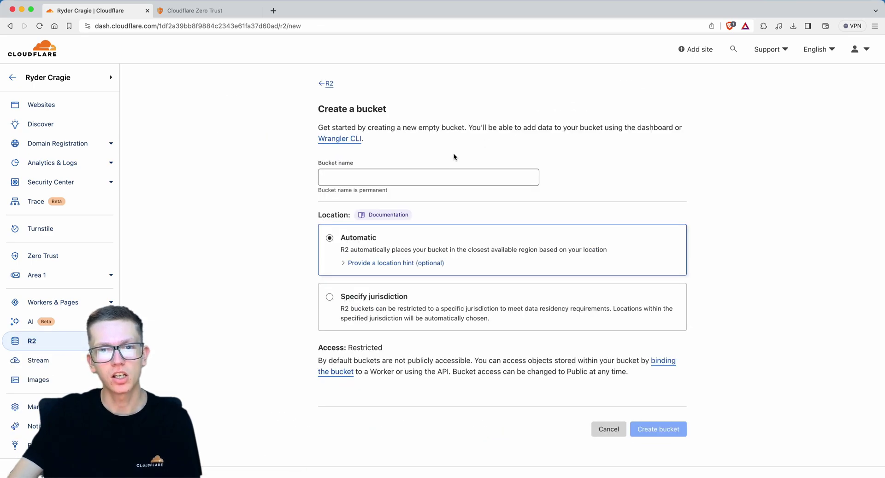
left_click(449, 184)
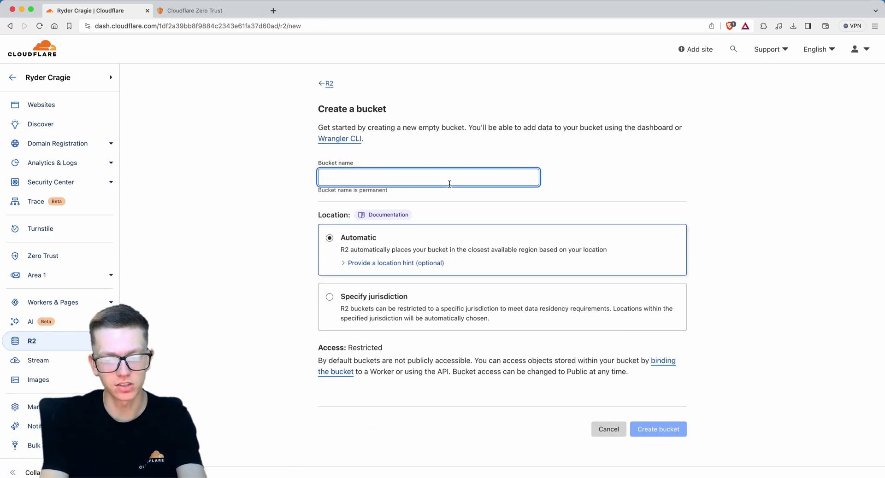
type("locked-fo")
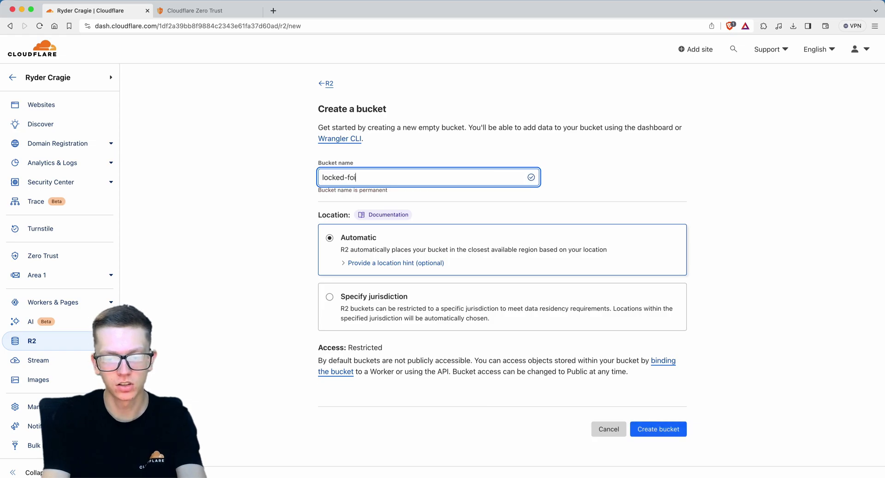
key("BackSpace")
type("iles")
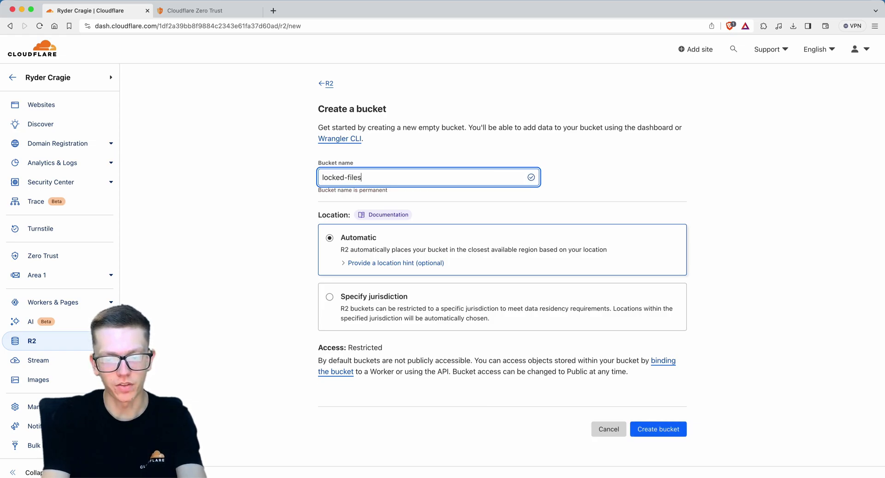
type("-rydercragie")
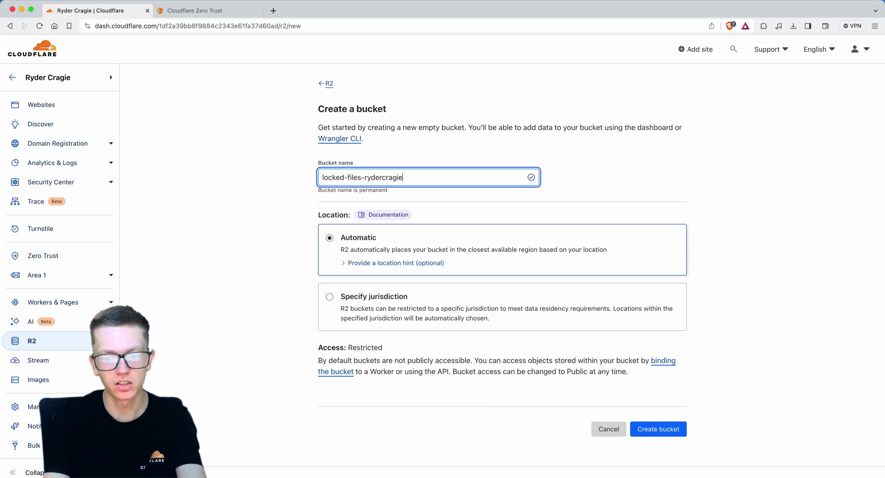
type("-com")
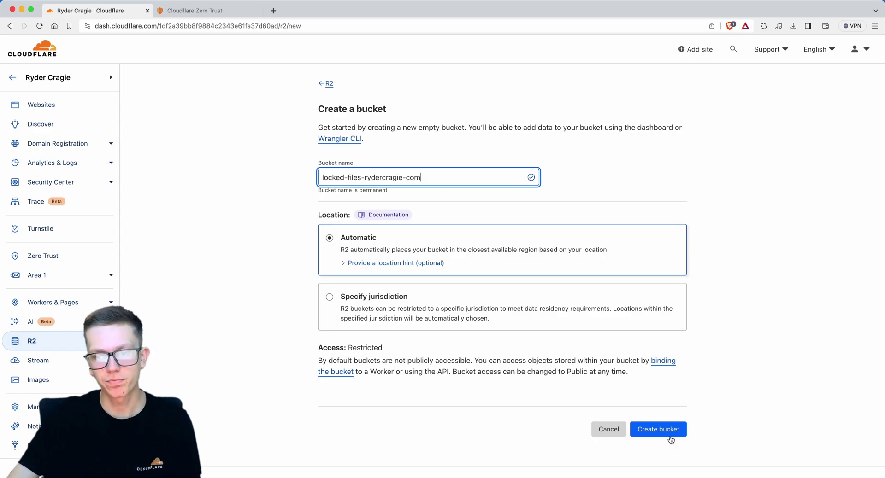
left_click(671, 439)
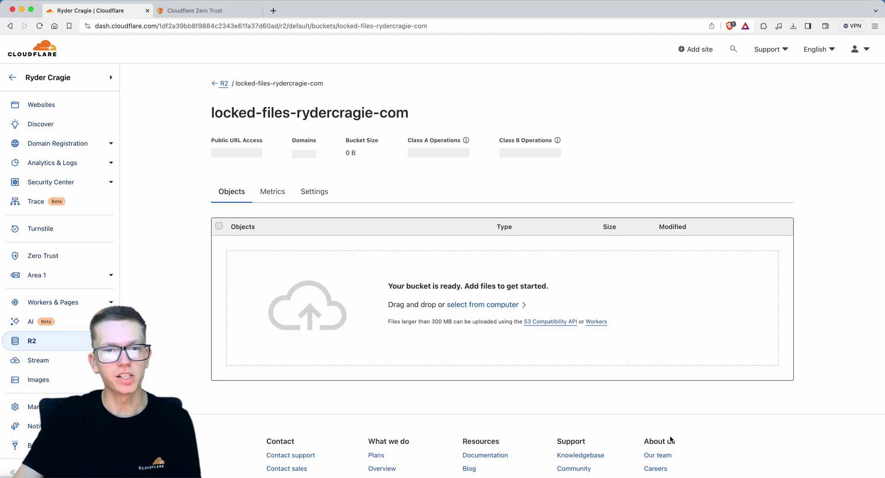
- Connect the custom domain locked-files.rydercragie.com to the new bucket in its public access settings
left_click(308, 192)
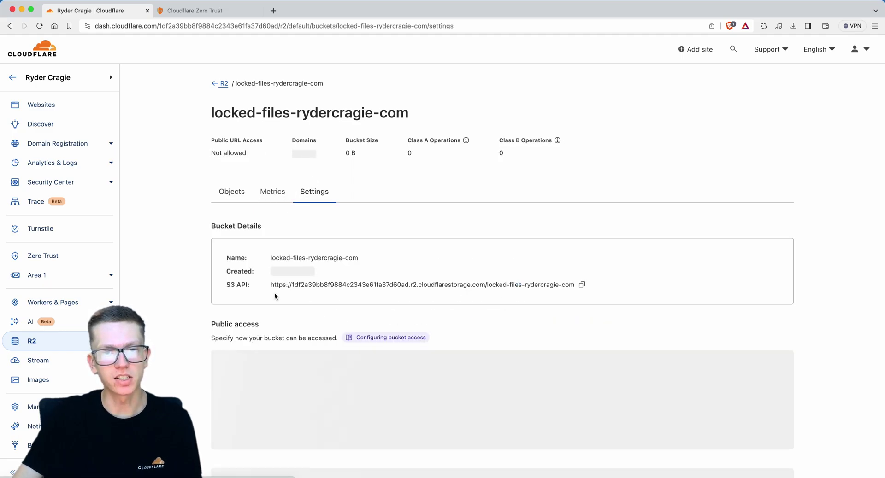
scroll(203, 261, "down", 4)
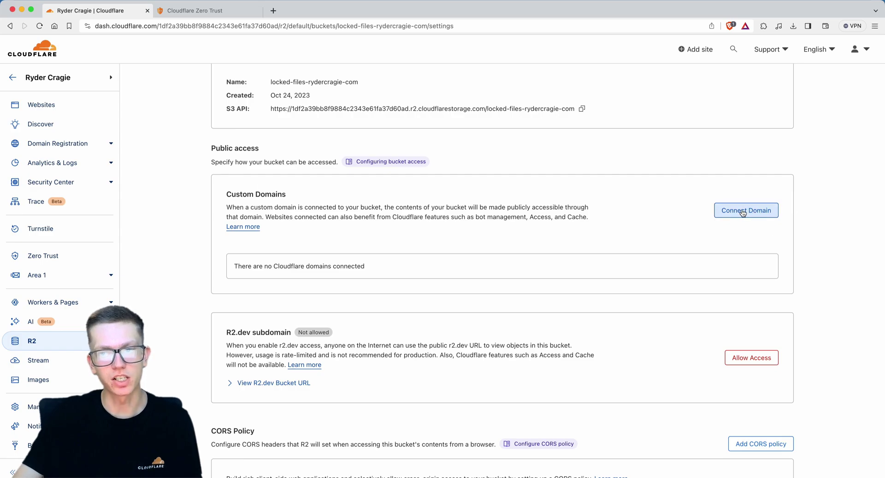
scroll(376, 147, "up", 2)
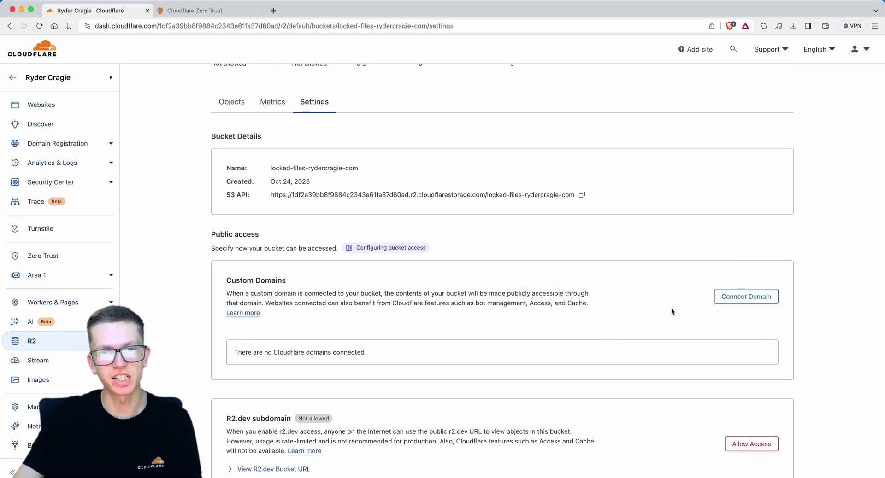
left_click(756, 297)
scroll(500, 277, "down", 2)
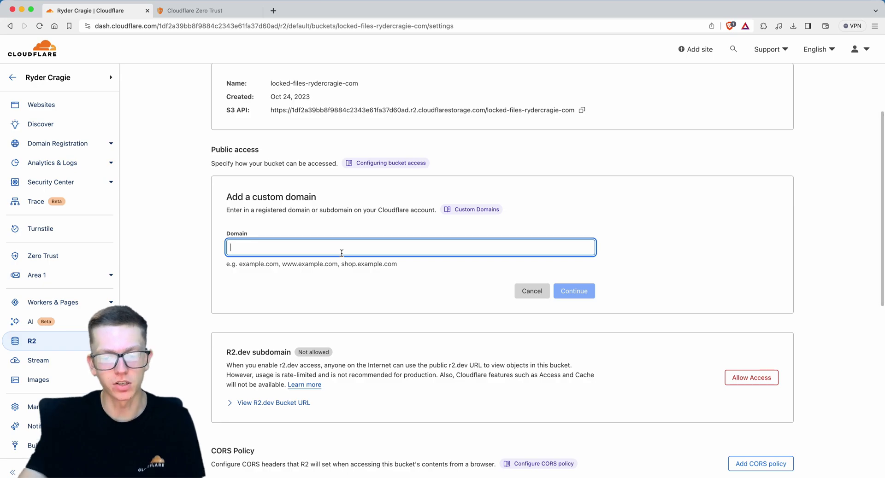
type("locked")
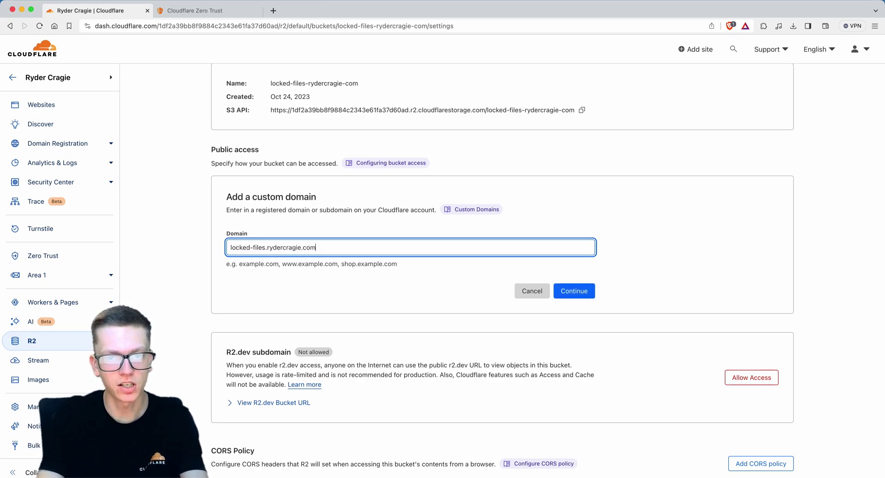
type("-files.rydercragie.com")
key("Return")
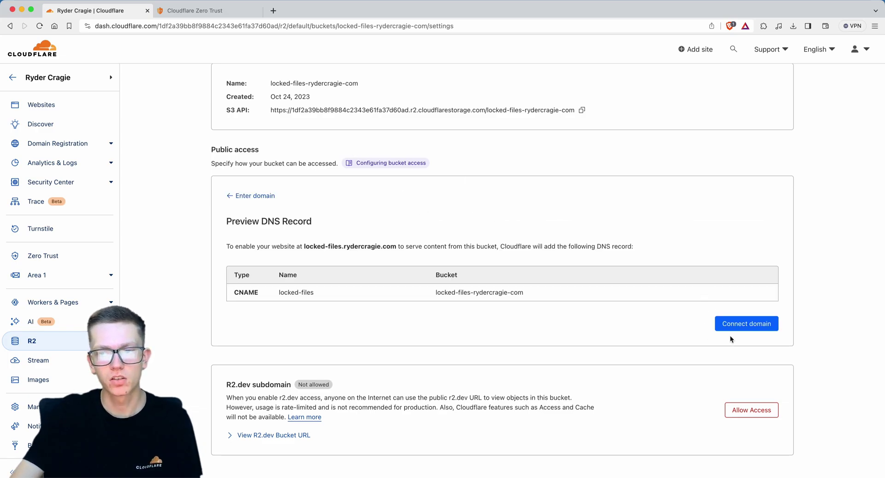
left_click(746, 328)
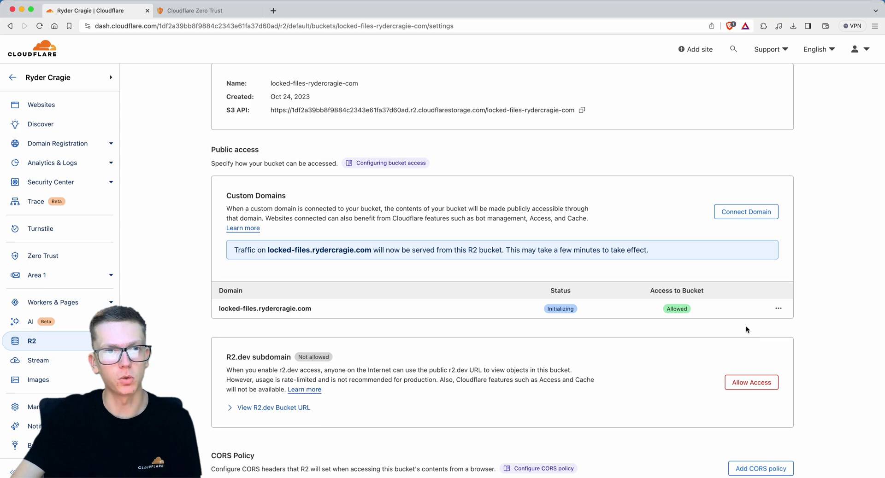
- Open locked-files.rydercragie.com in a new browser tab to check the connected domain
key("super+t")
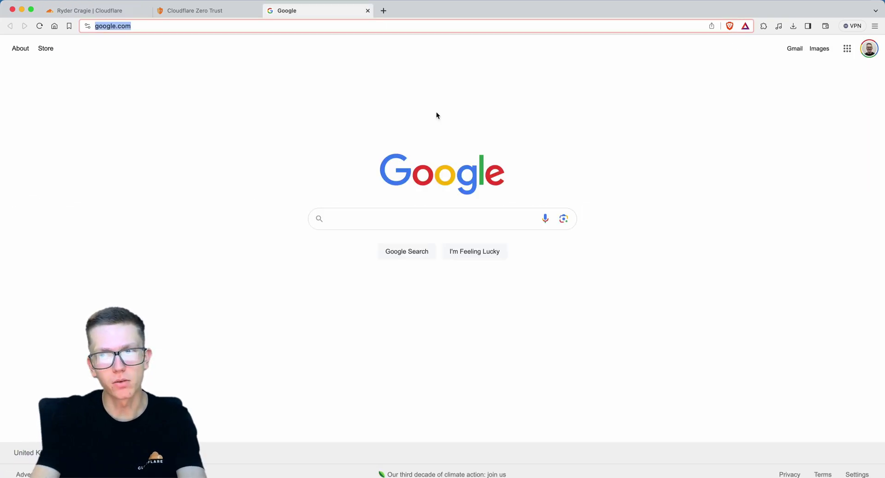
type("locked-files")
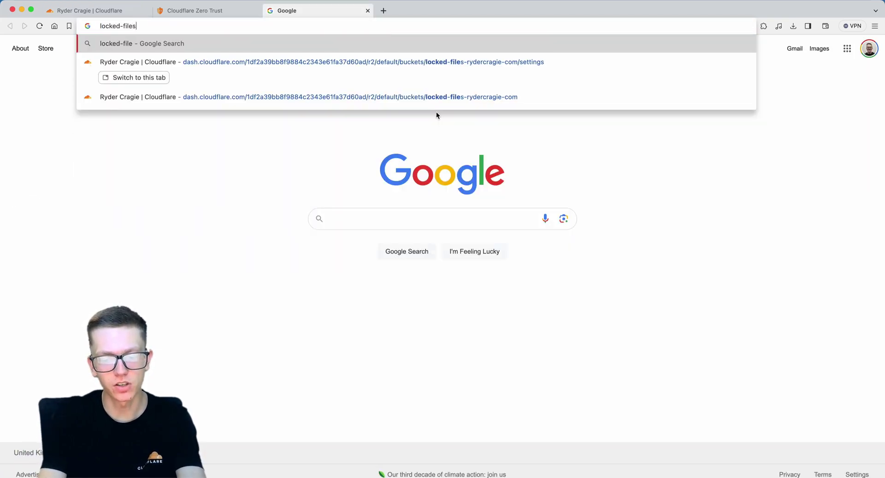
type(".rydercragie.com")
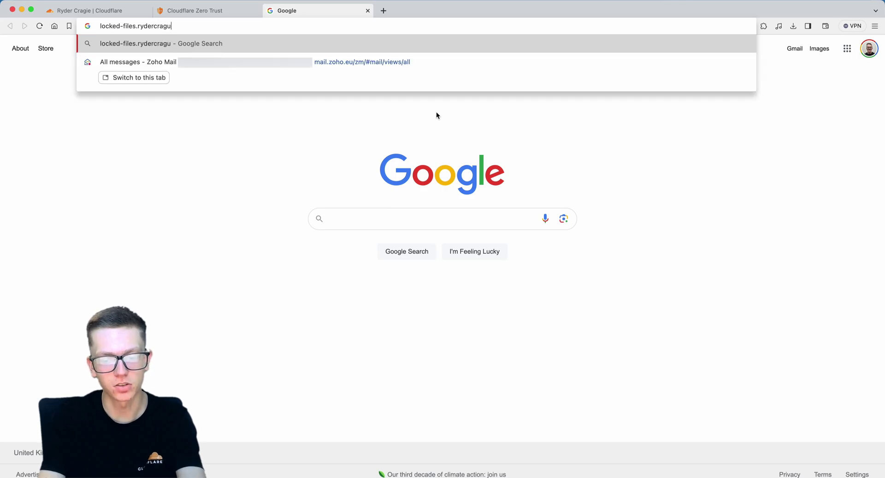
key("Return")
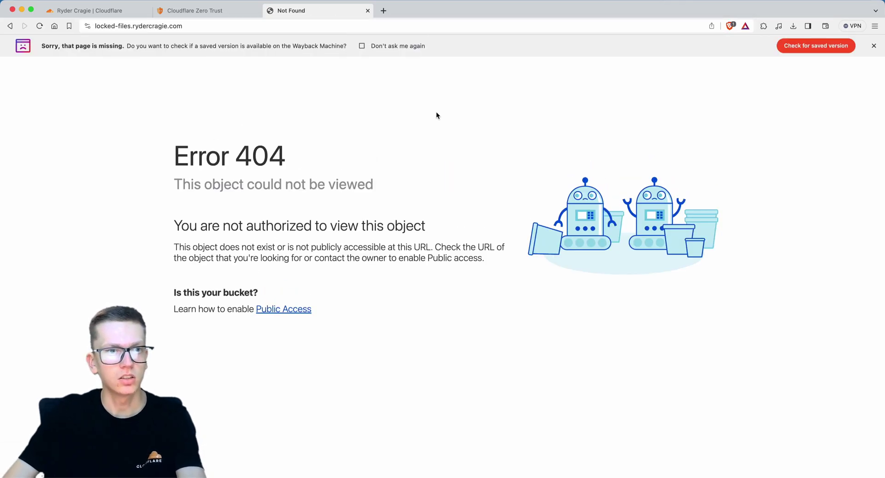
- Upload test-file.txt from the computer to the locked-files-rydercragie-com bucket
key("super+1")
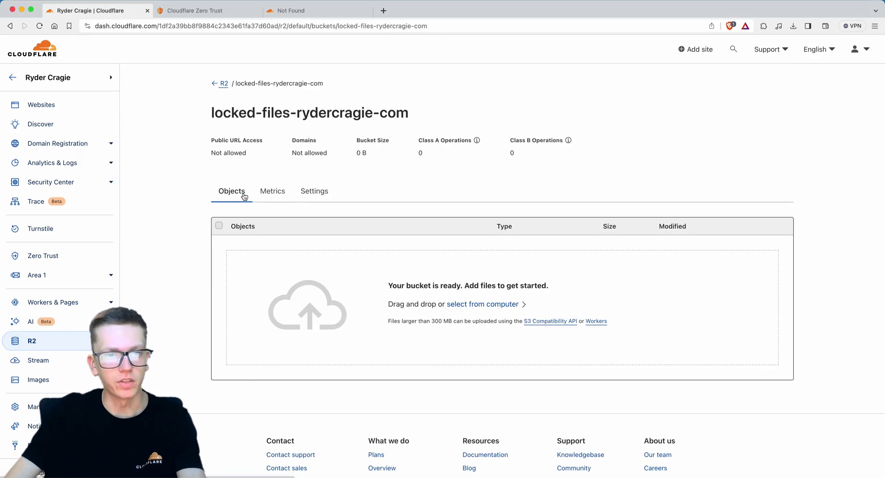
left_click(458, 306)
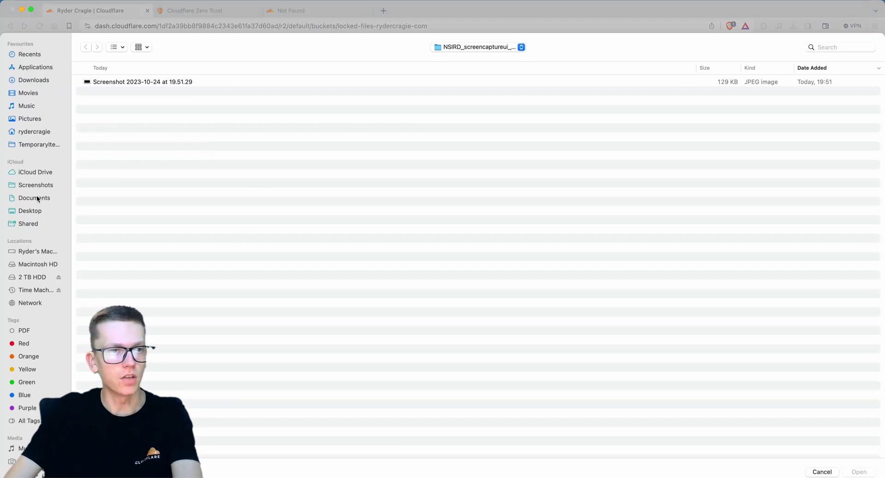
left_click(36, 172)
double_click(110, 82)
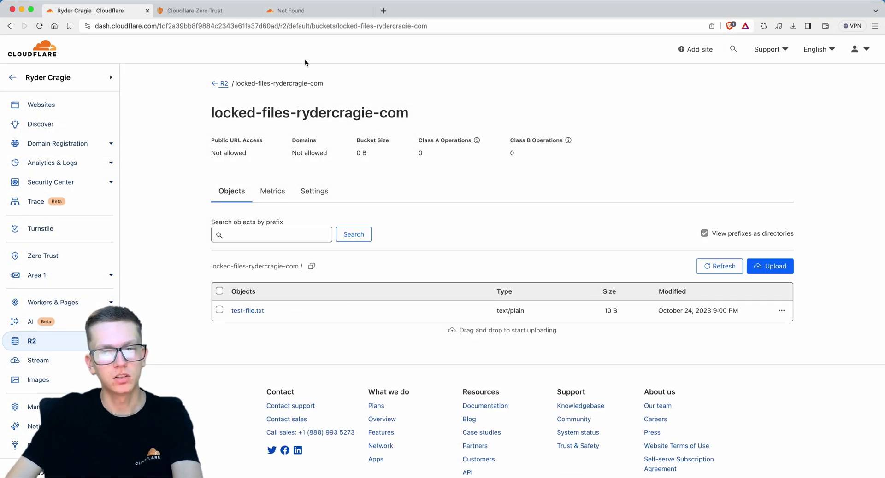
left_click(299, 10)
left_click(233, 28)
left_click(242, 28)
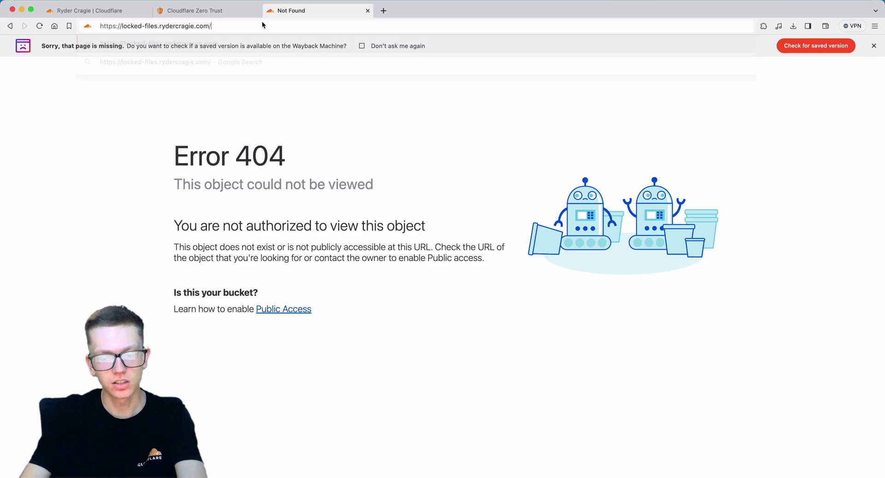
type("test-file.")
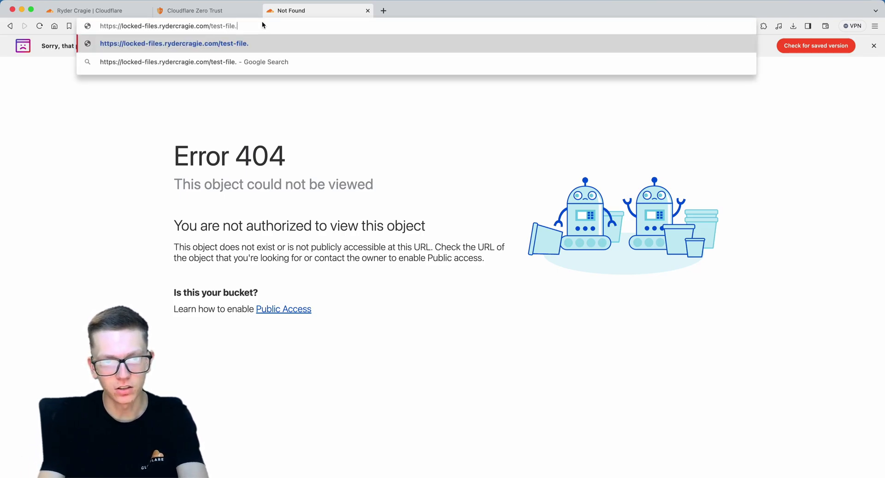
type("txt")
key("Return")
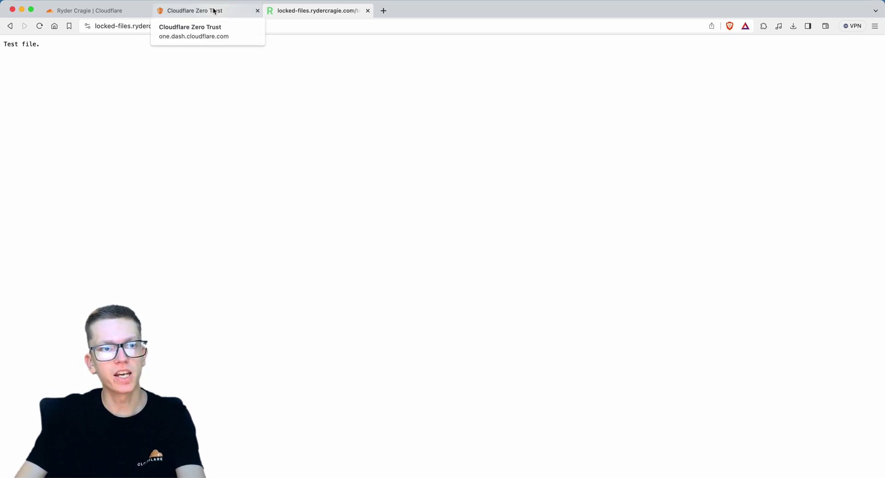
- Switch to Cloudflare Zero Trust and start adding a self-hosted Access application
left_click(90, 11)
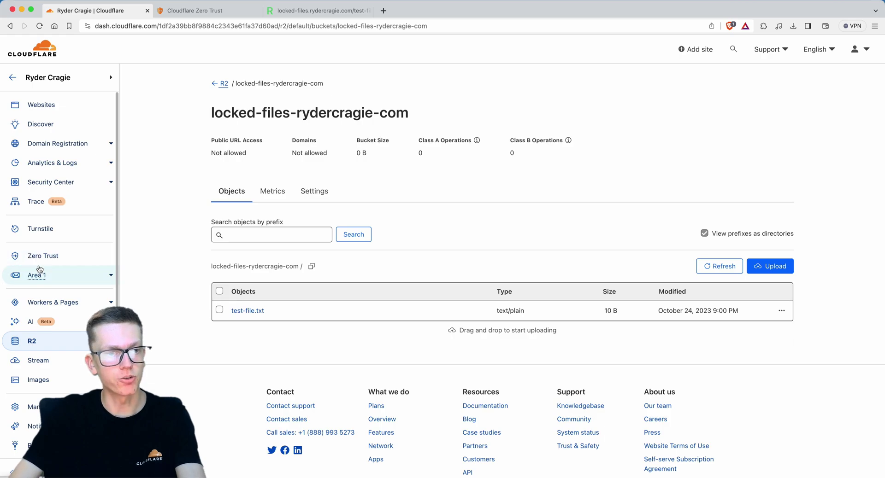
left_click(200, 14)
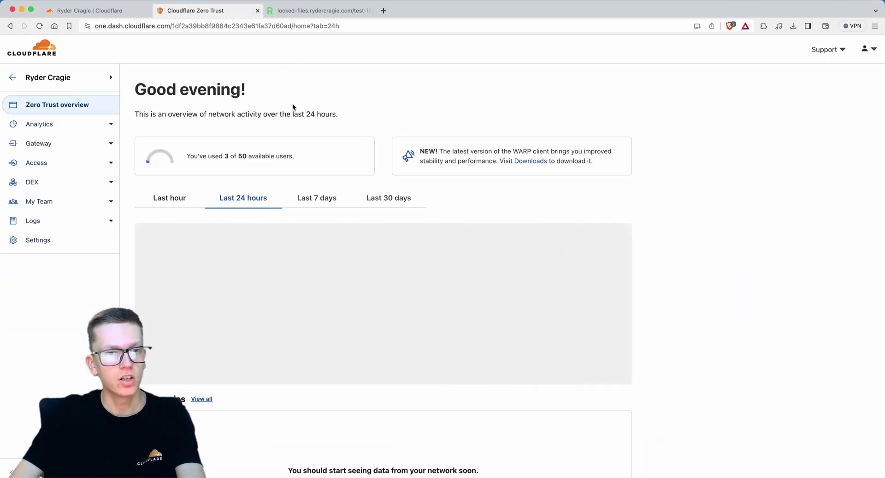
left_click(109, 163)
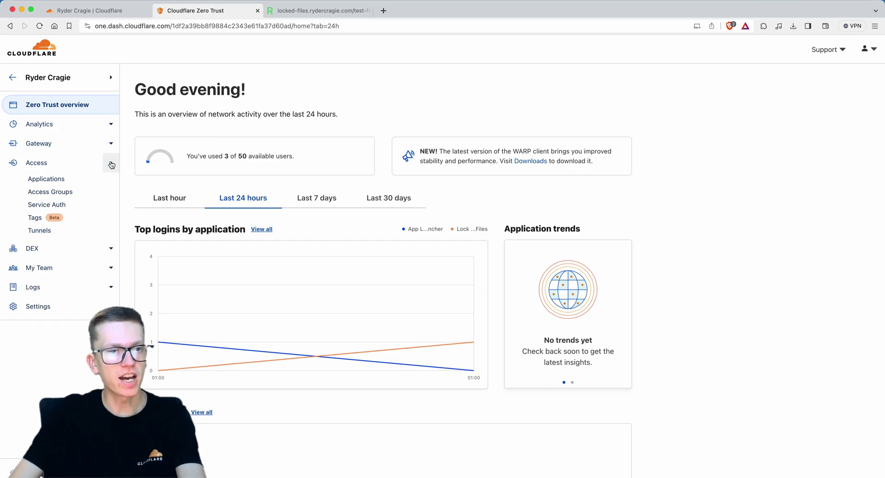
left_click(73, 184)
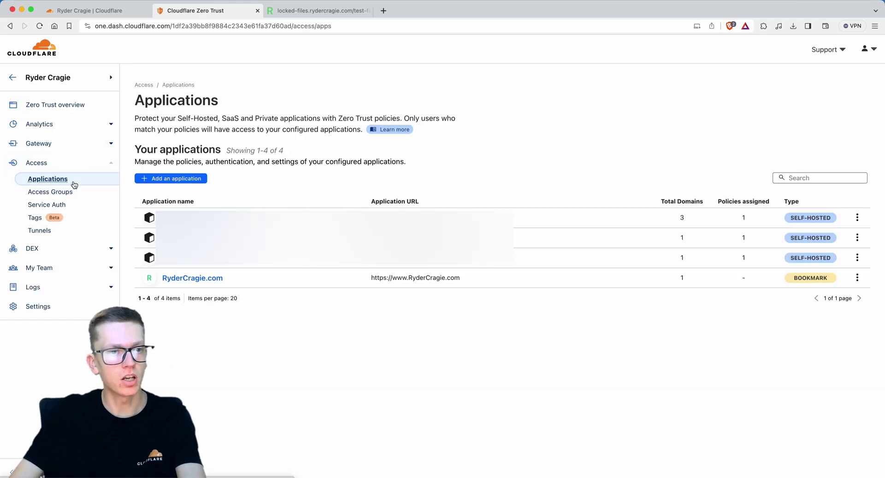
left_click(170, 178)
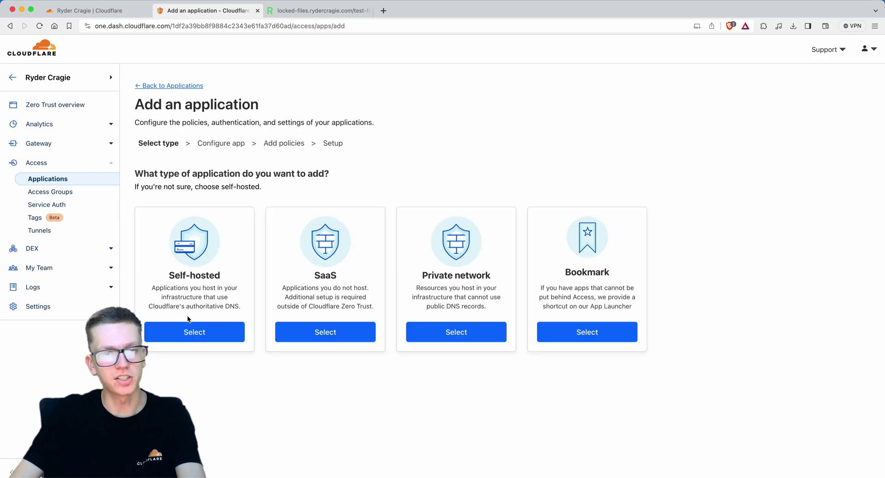
left_click(183, 329)
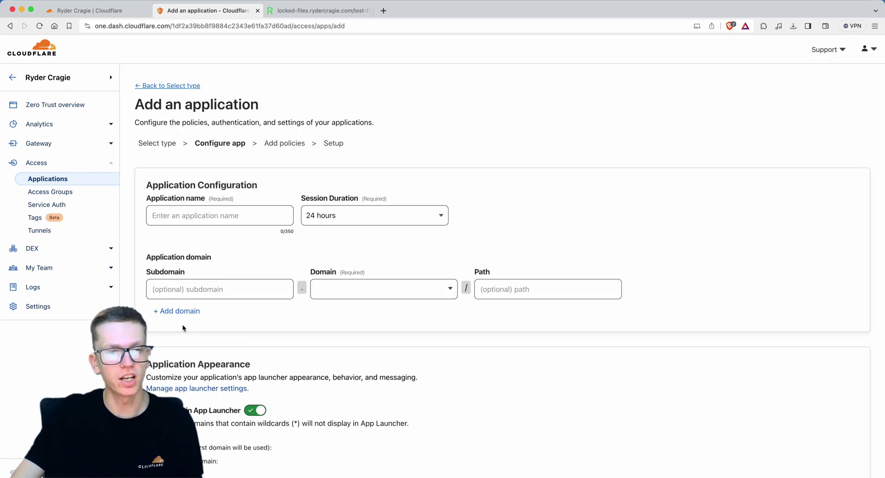
- Name the application locked-files-rydercragie-com and set its domain to the locked-files subdomain of rydercragie.com
left_click(207, 216)
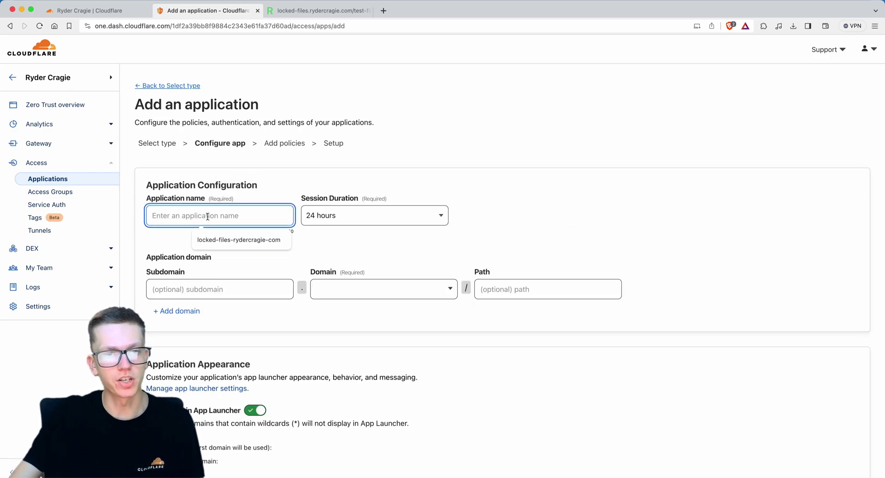
left_click(239, 239)
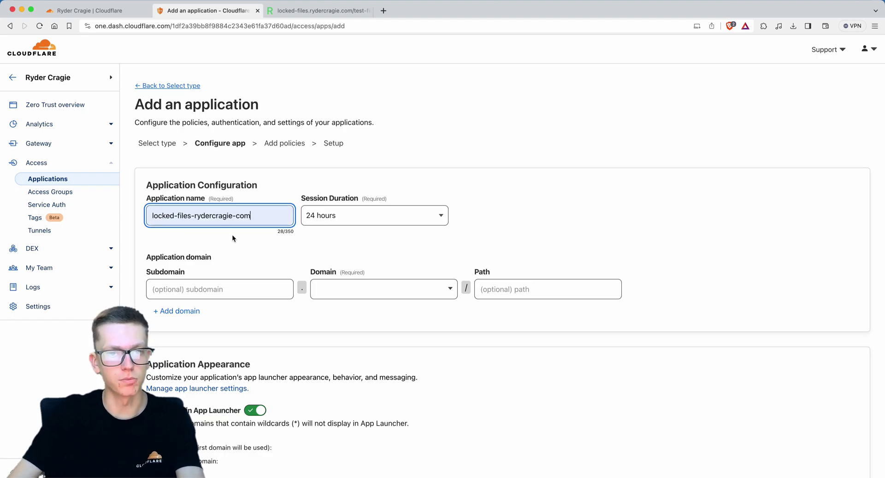
left_click(219, 289)
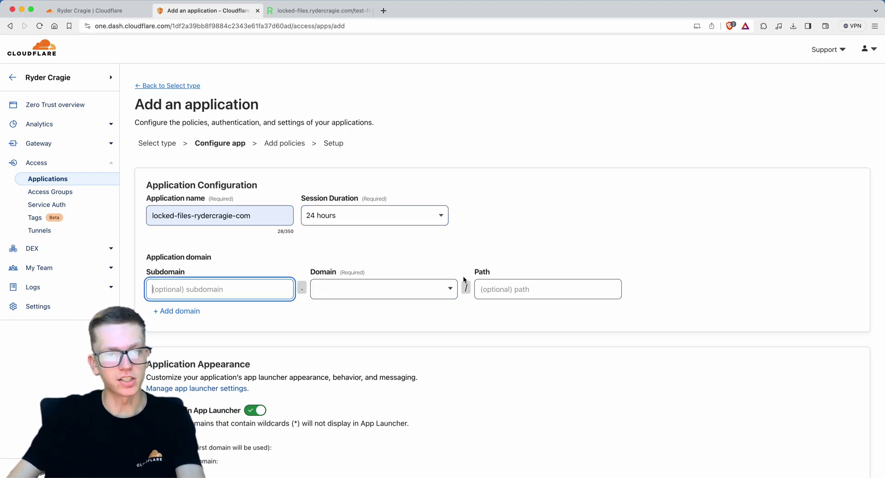
type("locked")
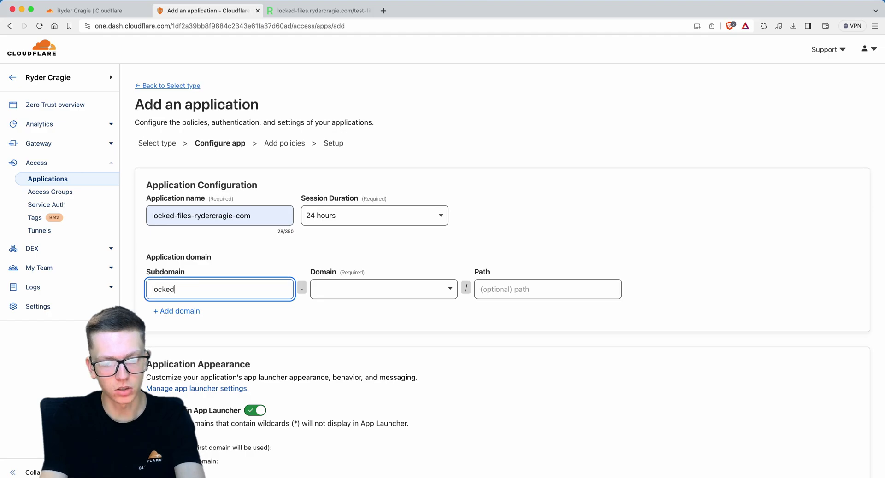
type("-files")
left_click(383, 289)
left_click(383, 320)
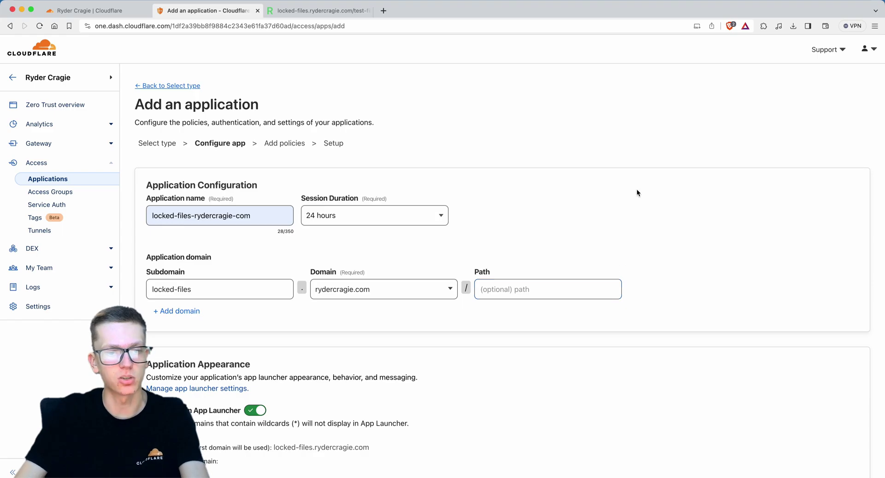
- Accept the remaining application configuration defaults and name the new Allow policy locked-files
scroll(637, 193, "down", 15)
scroll(640, 198, "down", 3)
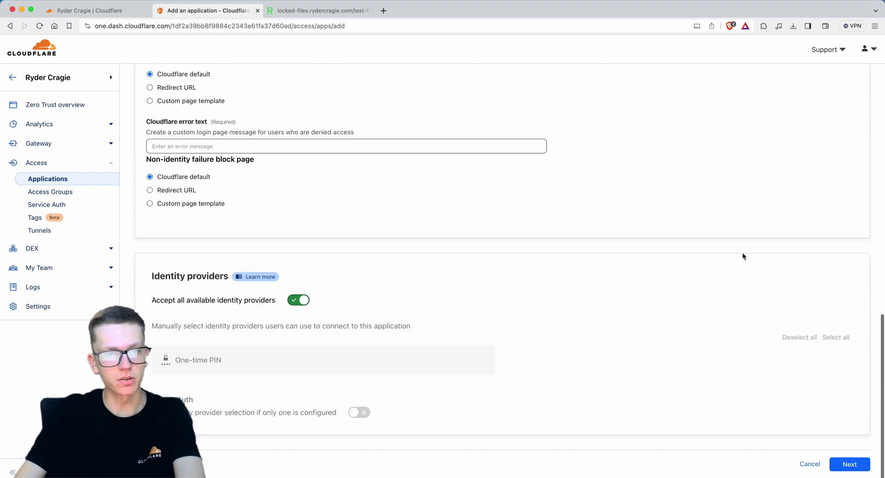
left_click(843, 463)
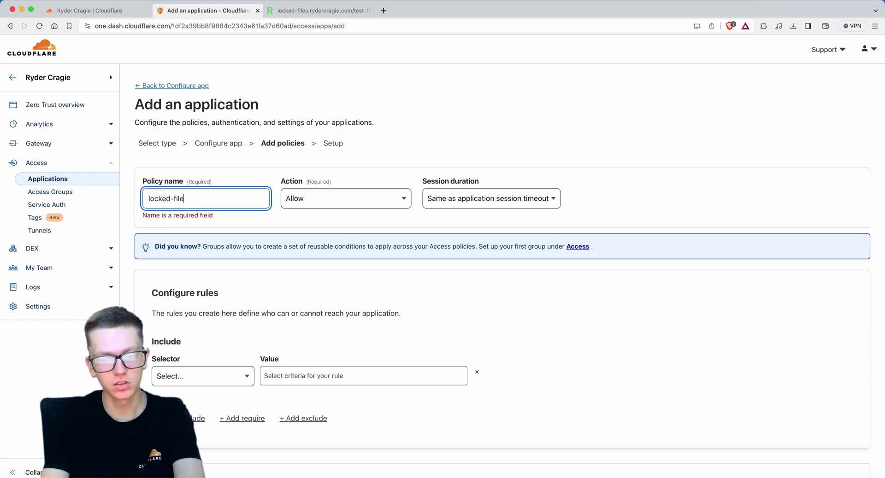
left_click(643, 106)
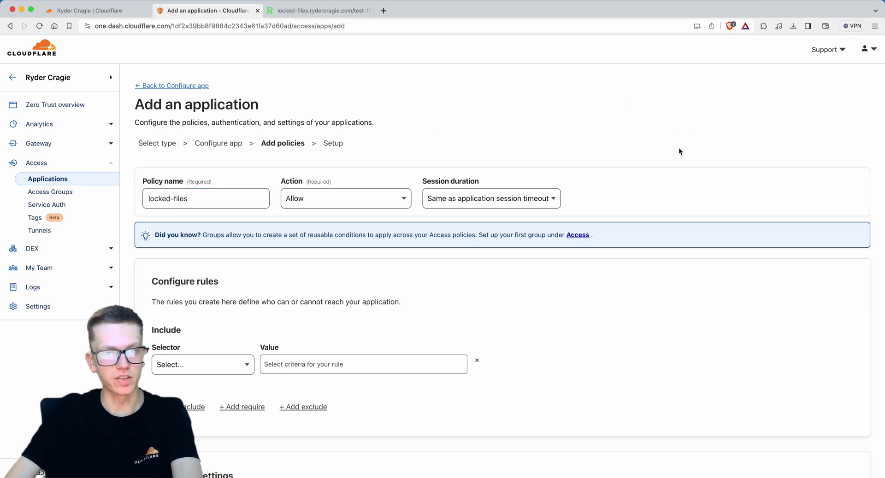
- Configure the policy's Include rule with the Emails selector and enter the permitted contact e-mail address
scroll(678, 148, "down", 5)
scroll(346, 182, "up", 3)
left_click(152, 171)
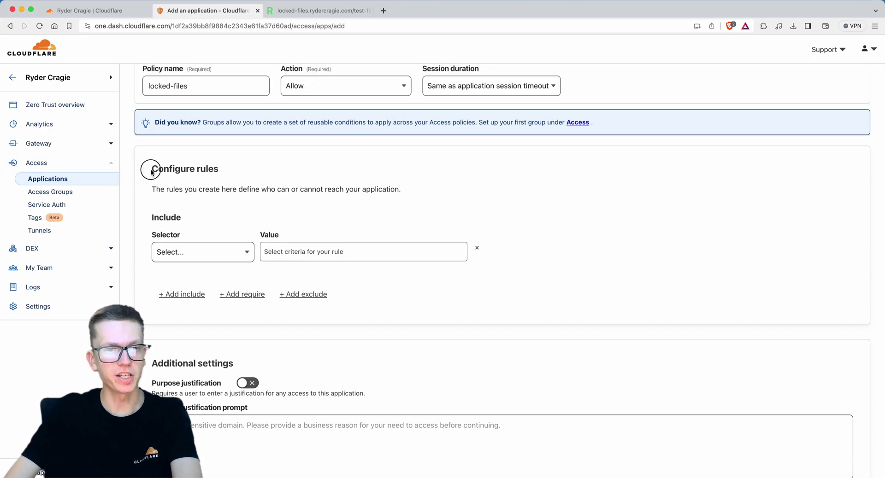
left_click(197, 256)
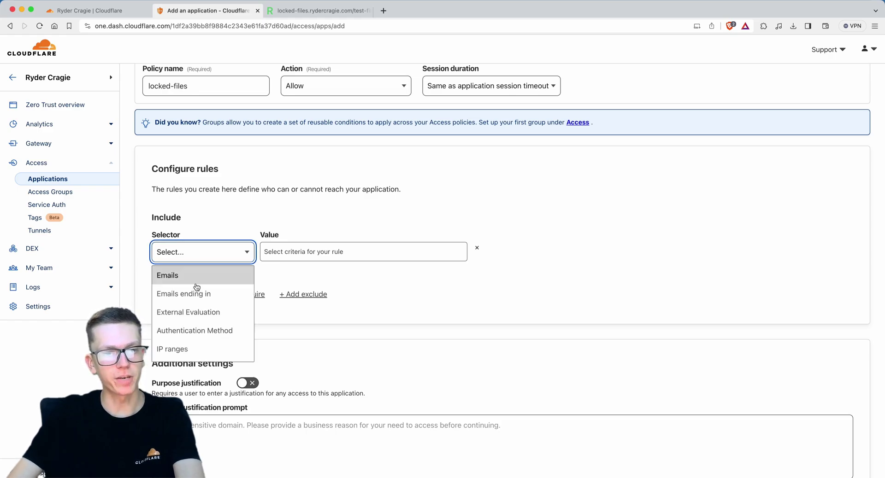
left_click(184, 275)
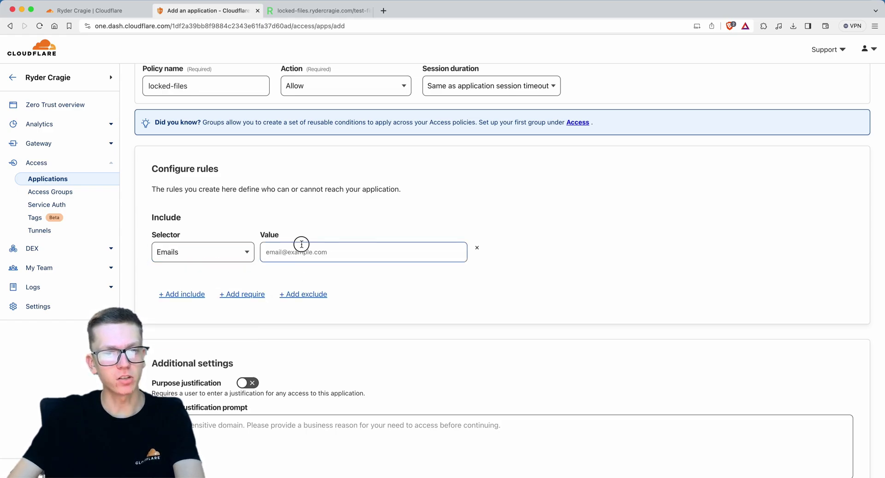
left_click(459, 247)
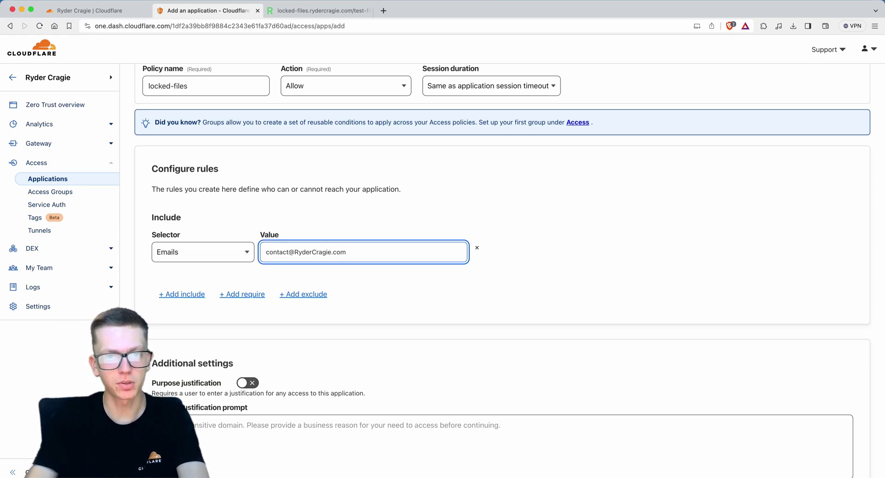
left_click(623, 299)
scroll(428, 190, "down", 3)
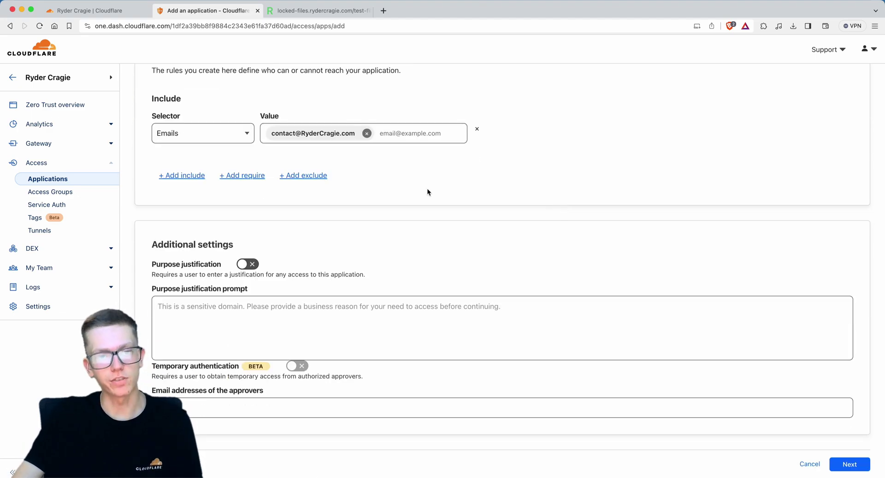
- Continue to the Setup stage, keep the default CORS and cookie settings, and add the application
left_click(849, 464)
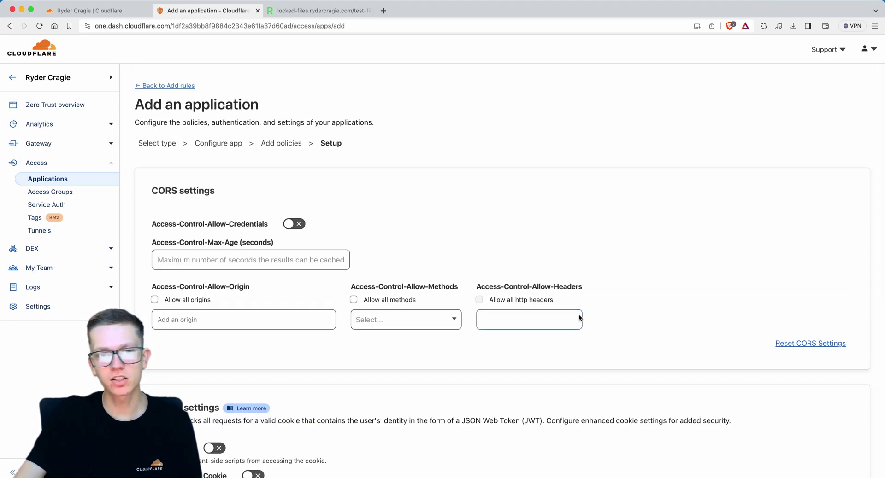
scroll(816, 416, "down", 5)
left_click(827, 469)
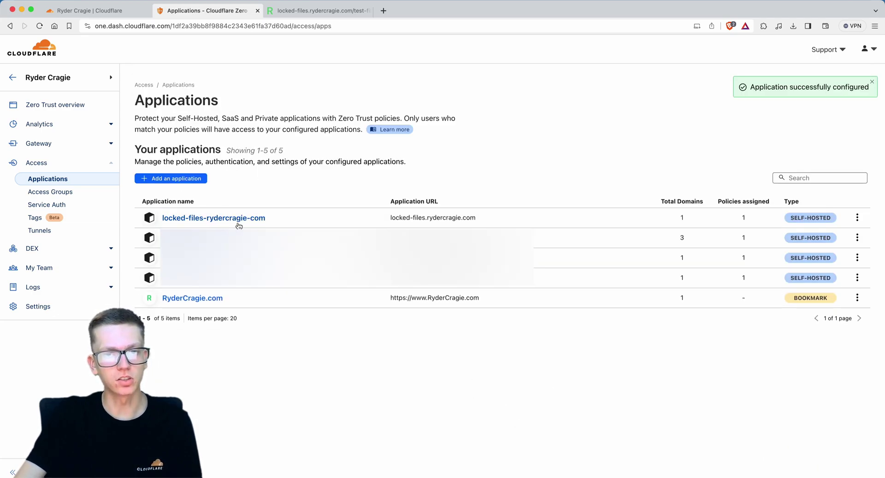
- Reload test-file.txt in the custom domain's tab to check that Cloudflare Access protects it
left_click(325, 13)
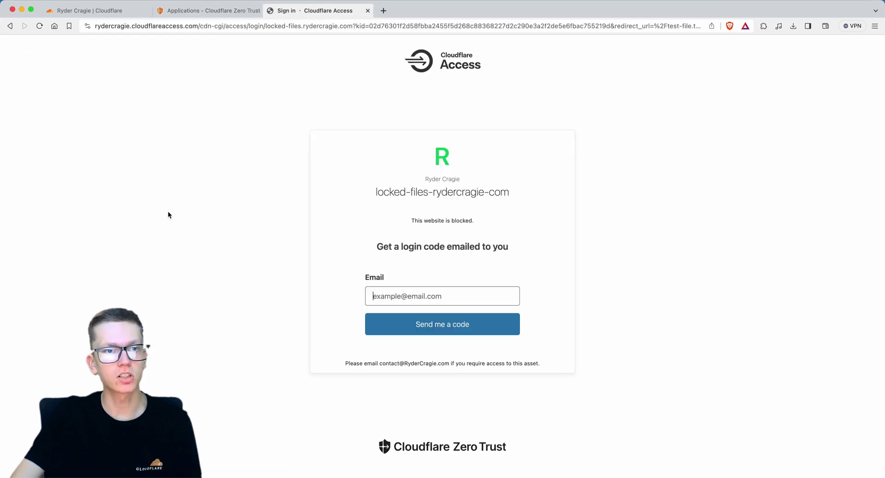
left_click_drag(199, 22, 94, 26)
left_click(381, 215)
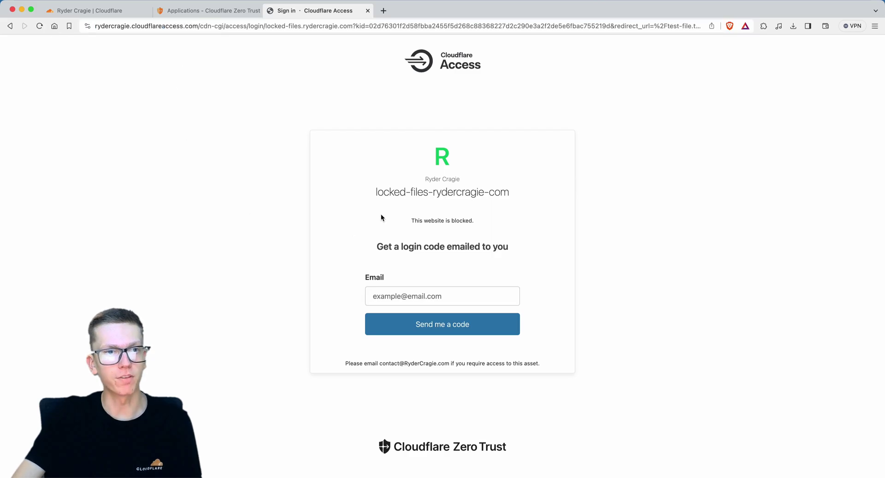
- Sign in to the locked file by requesting a login code for the permitted e-mail address and entering the emailed verification code
left_click(421, 291)
type("c")
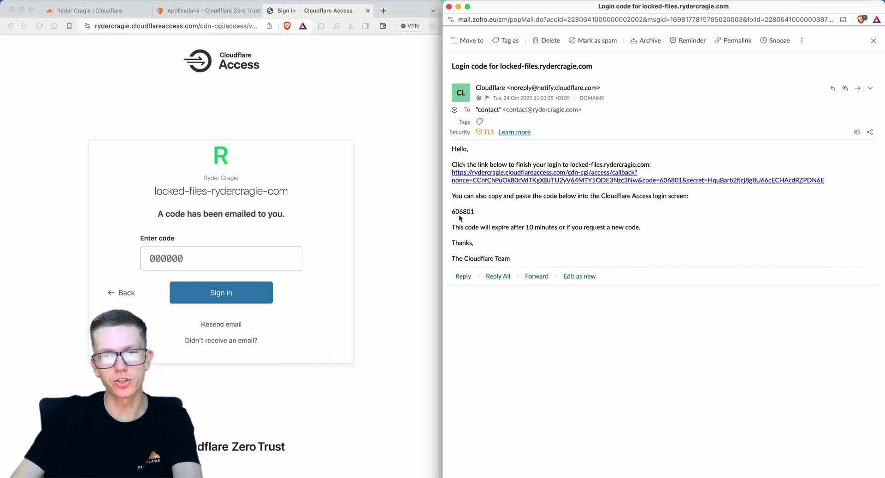
left_click(231, 267)
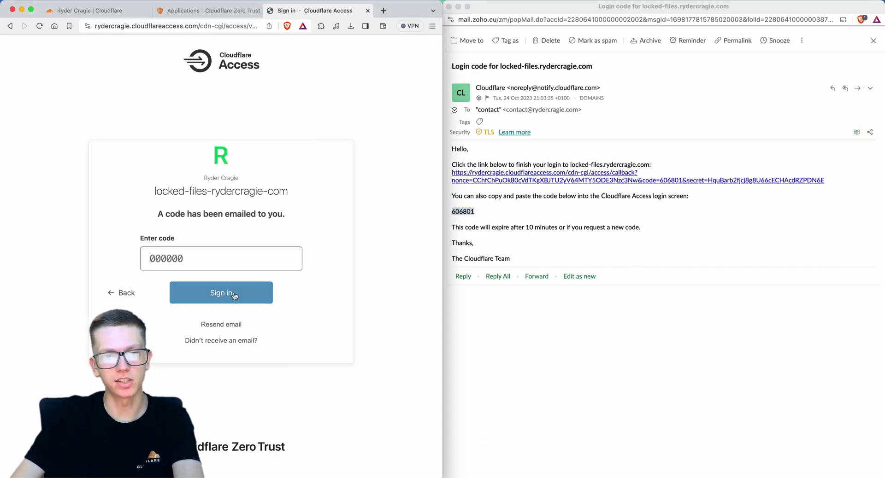
key("super+v")
left_click(261, 292)
key("ctrl+alt+Return")
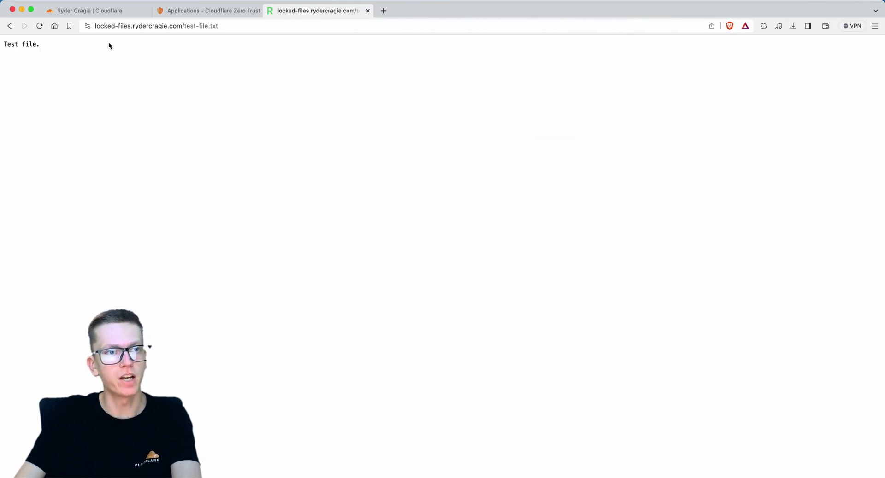
- Check access to locked-files.rydercragie.com/test-file.txt in a new incognito window, close that window, and return to the Zero Trust applications list
left_click(134, 28)
left_click(875, 26)
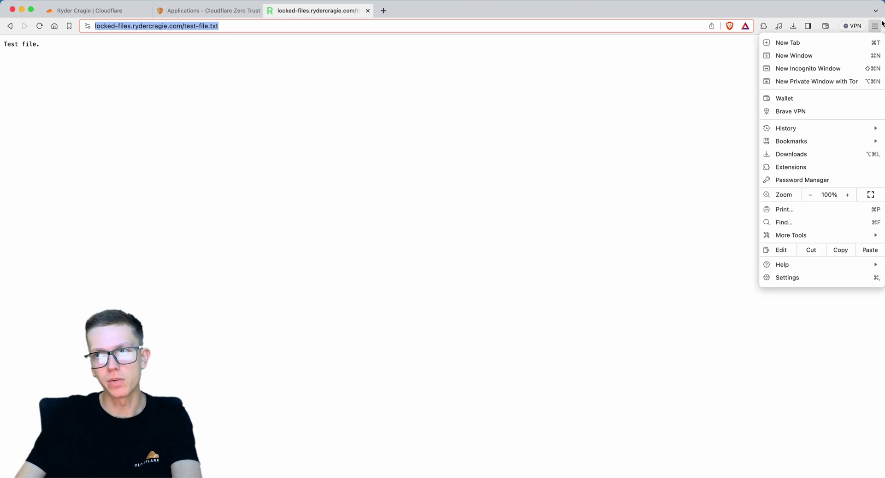
left_click(784, 68)
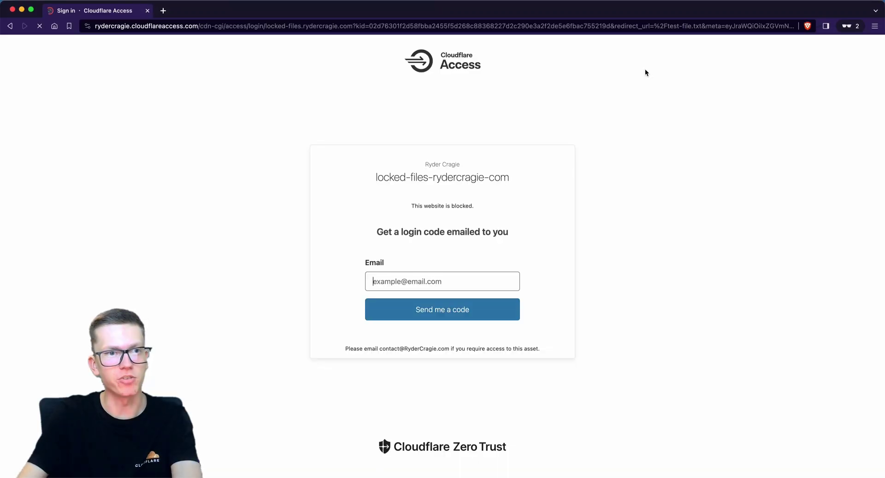
left_click(12, 10)
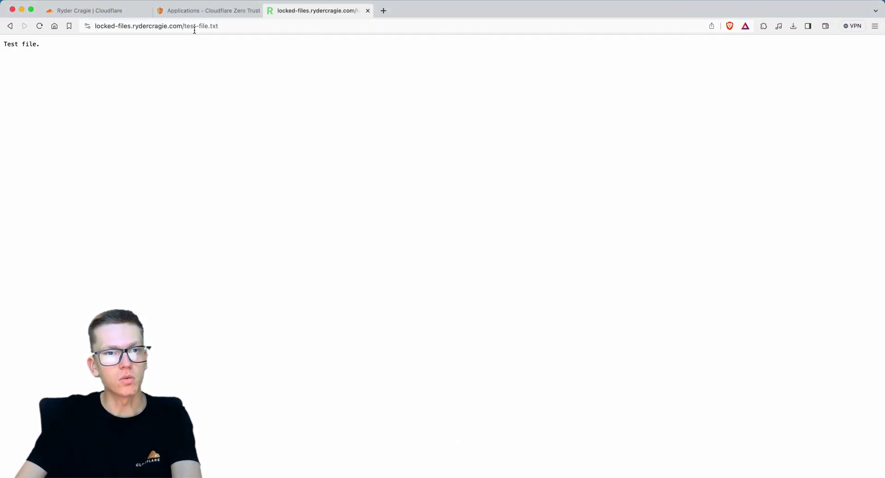
left_click(207, 10)
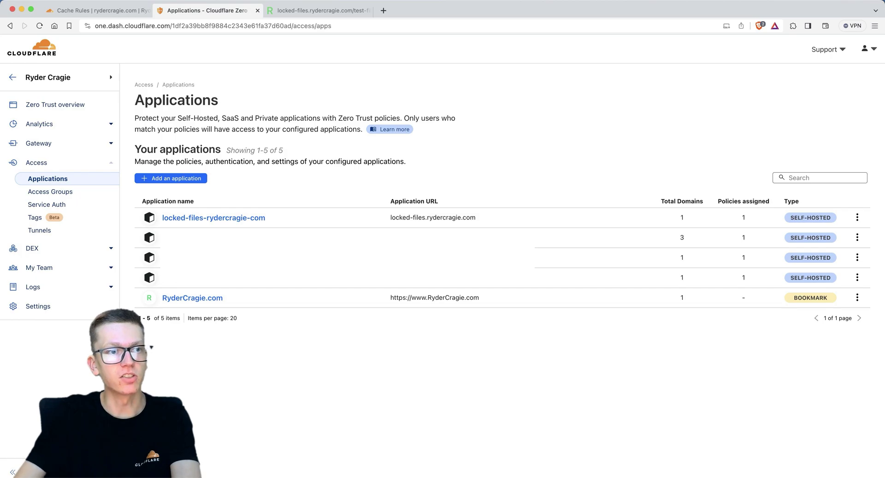